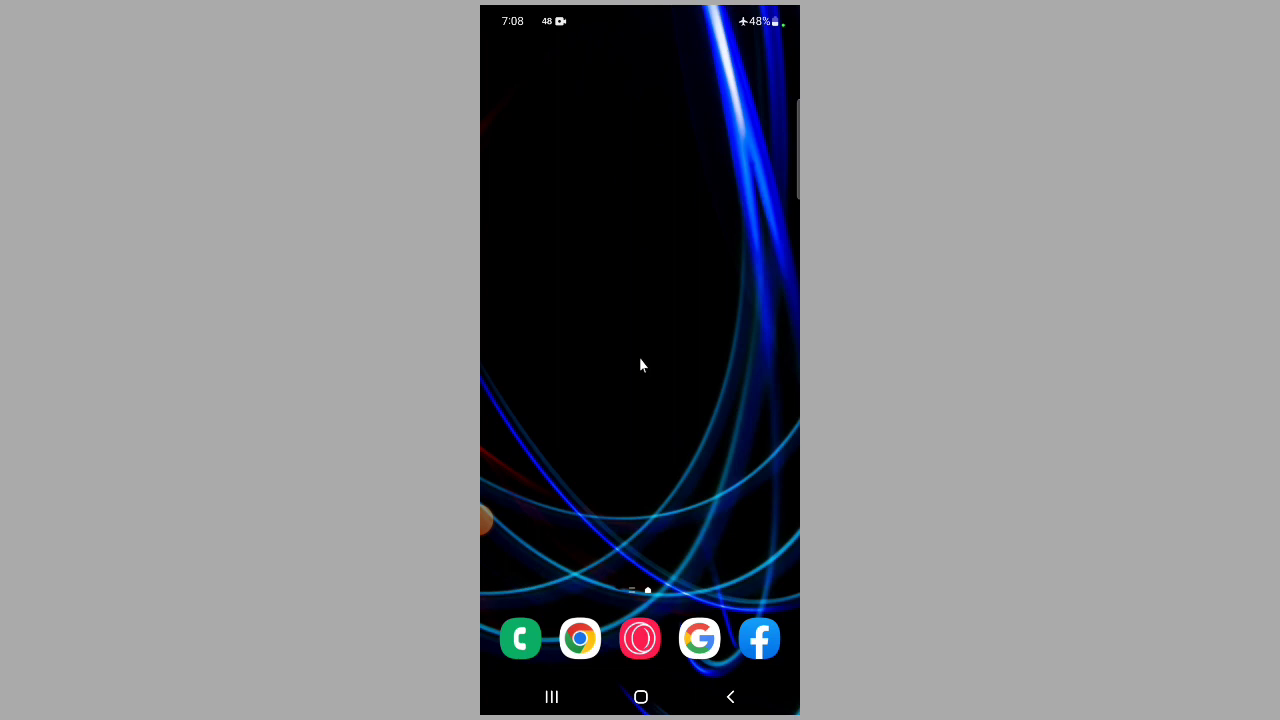
Launch WireTap Detection from the Android app drawer
drag(650, 363, 545, 155)
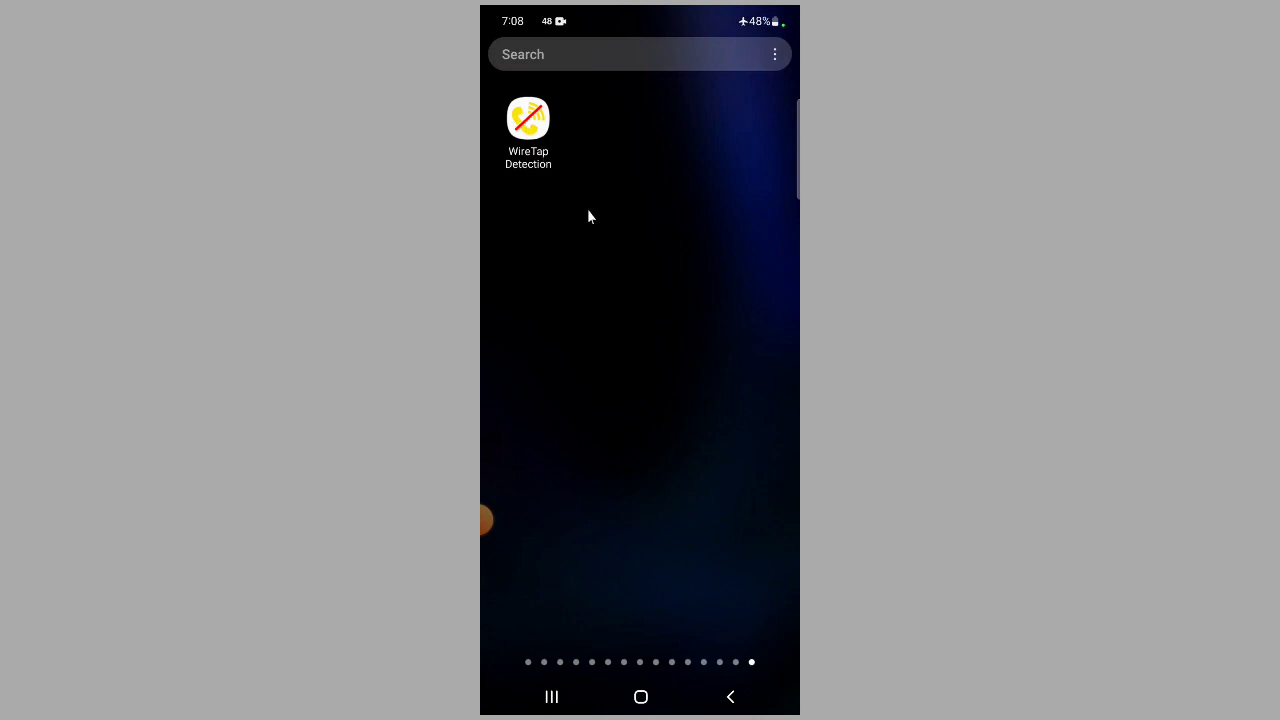
click(540, 135)
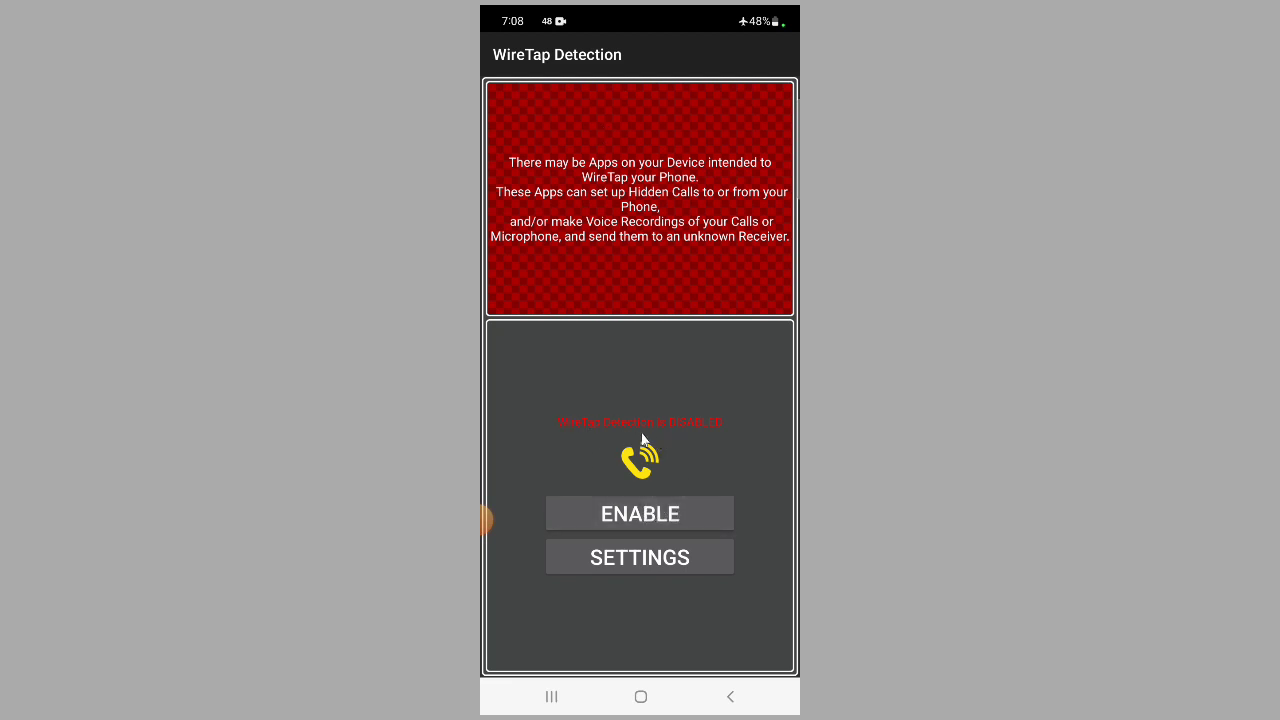
Enable detection, granting audio recording 'While using the app' and phone call access
click(659, 515)
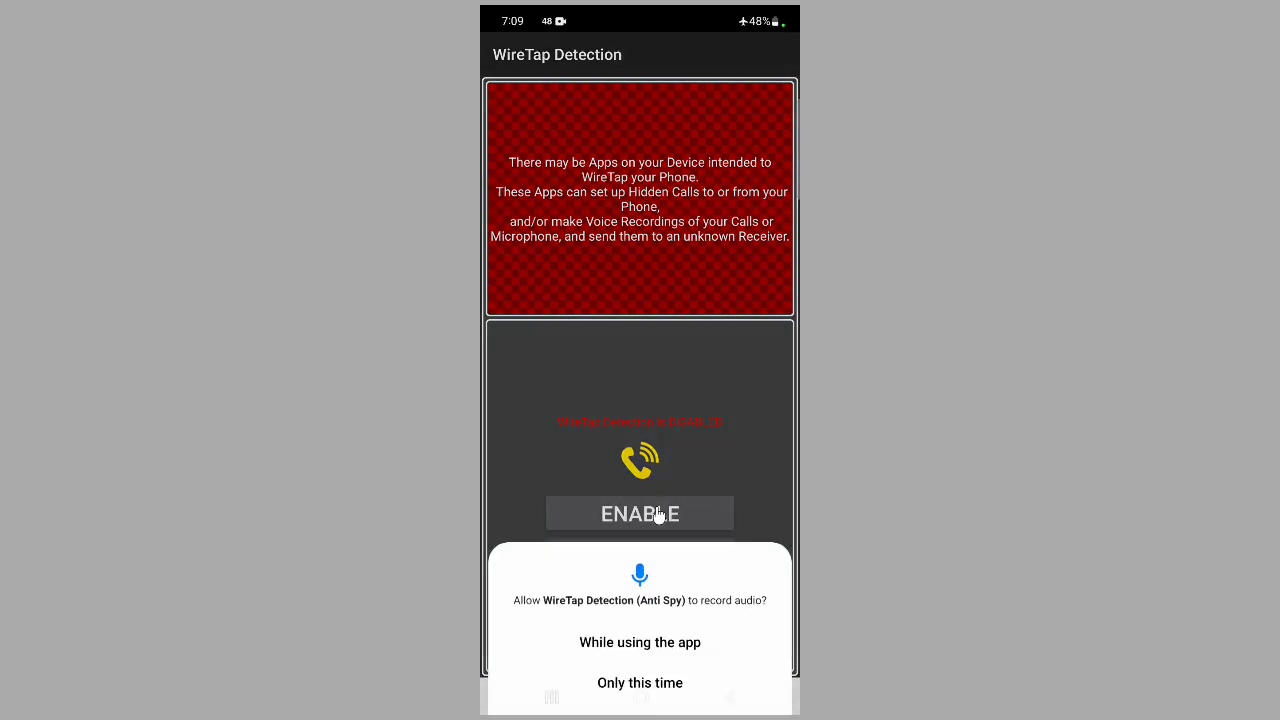
click(651, 549)
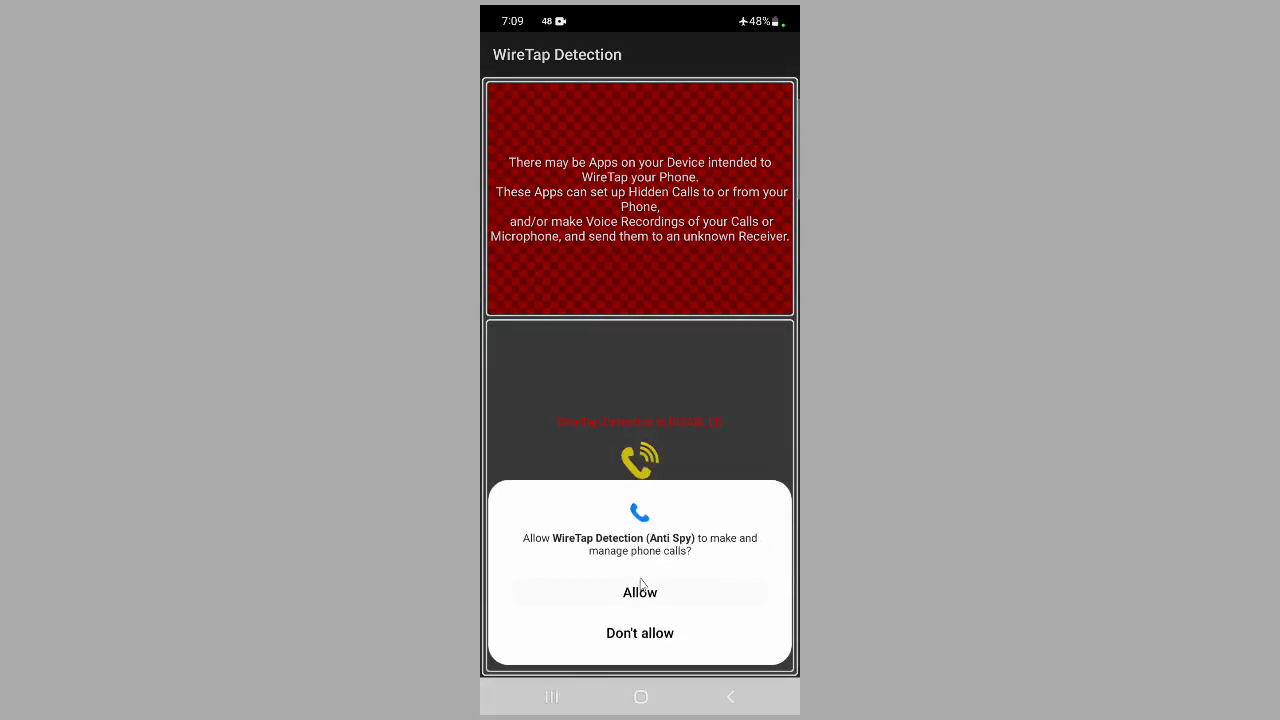
click(640, 590)
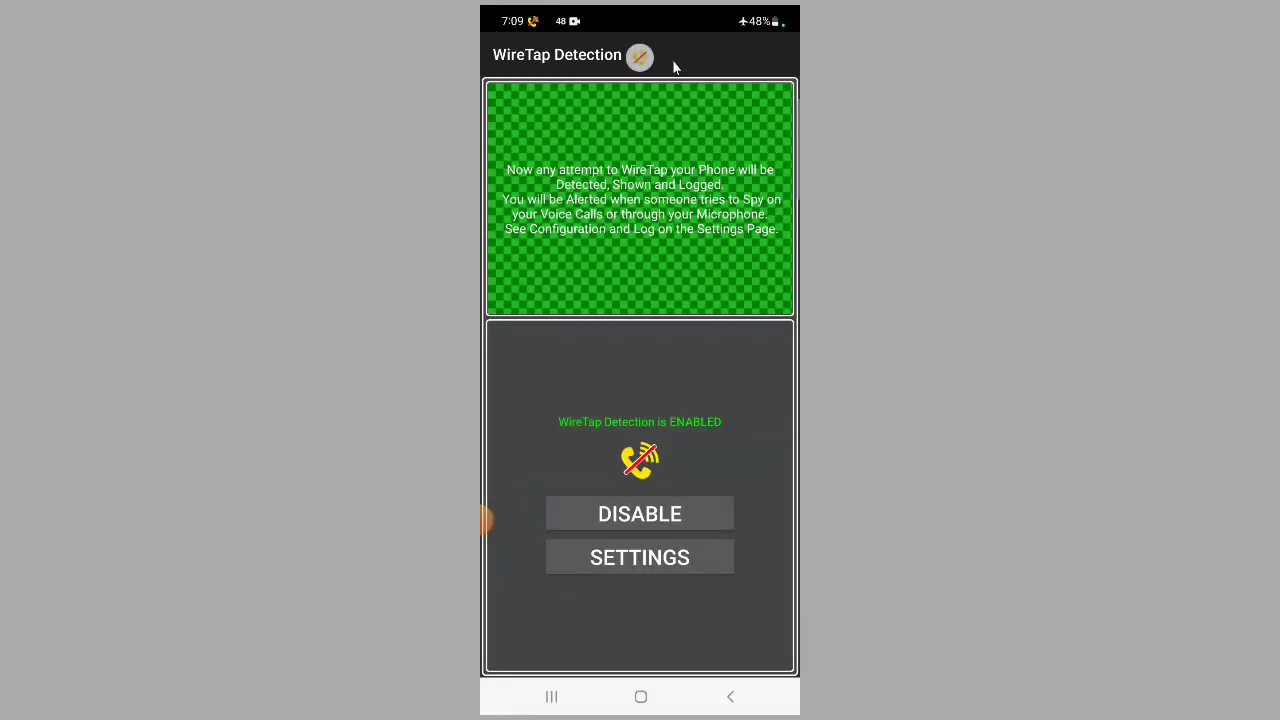
mouse_move(640, 22)
mouse_down()
mouse_move(683, 45)
mouse_move(683, 260)
mouse_up()
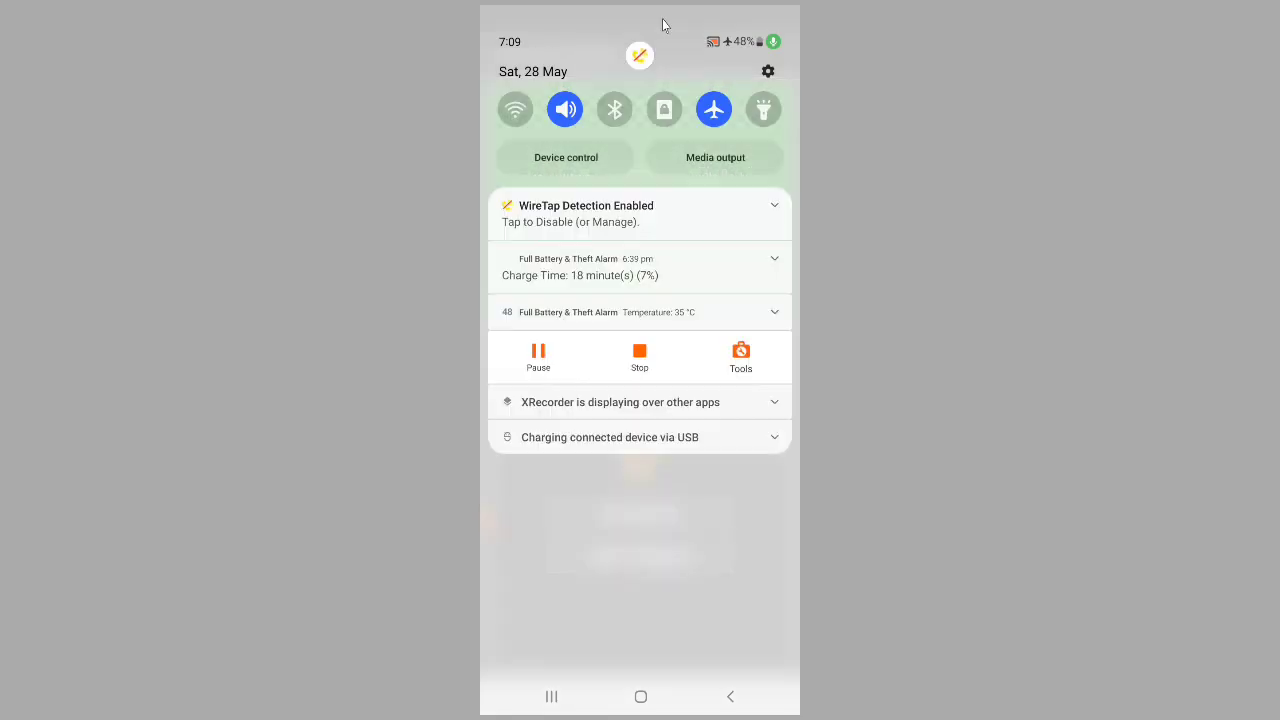
click(586, 214)
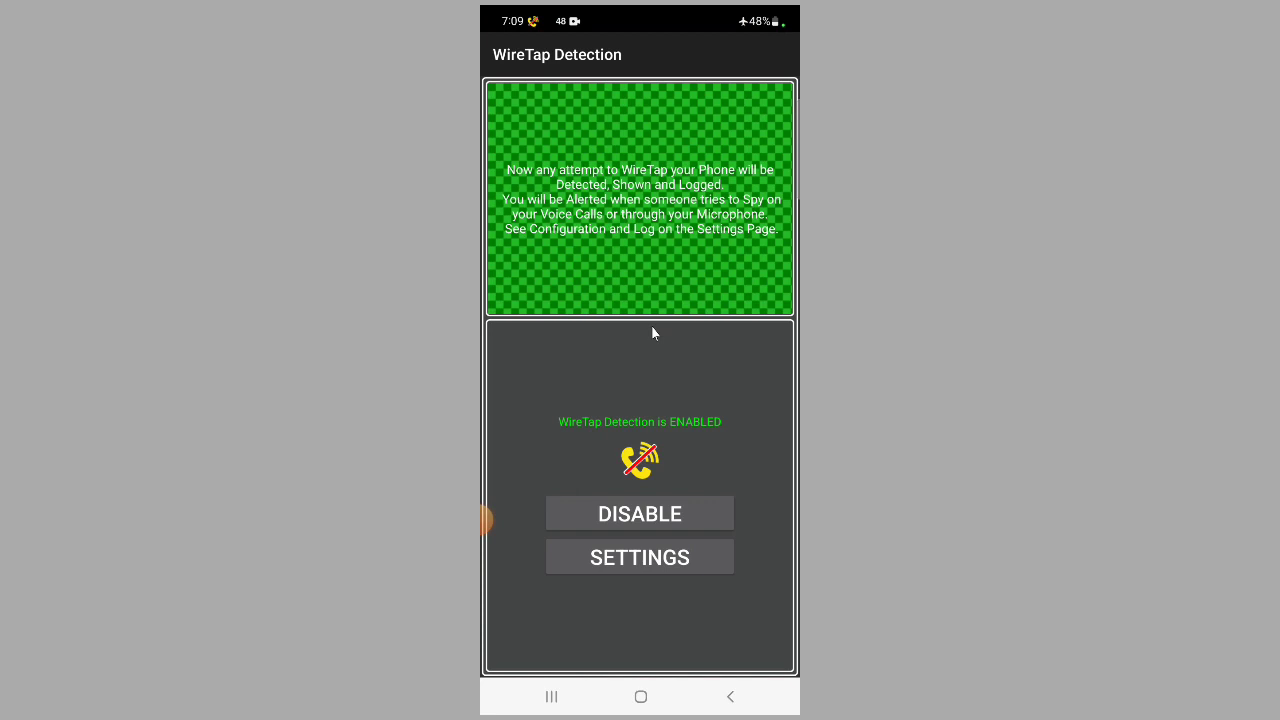
click(650, 558)
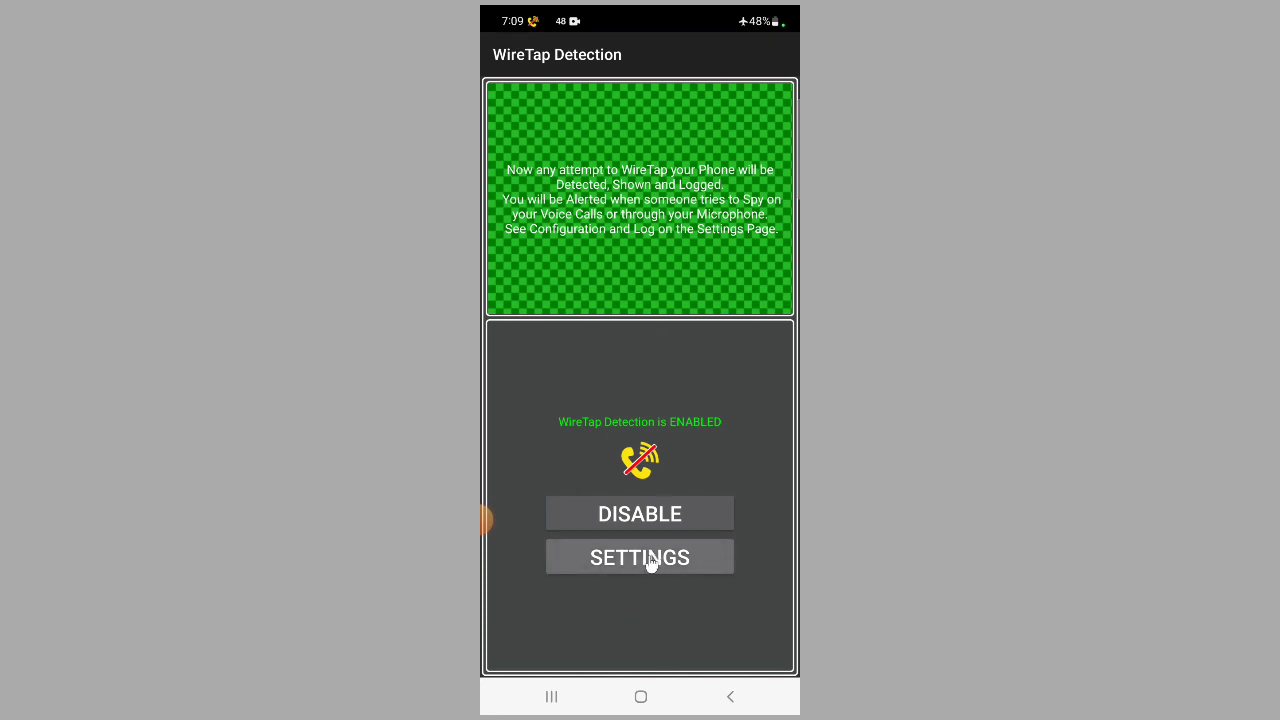
Open the WireTap Detection Settings page from the main screen
click(651, 563)
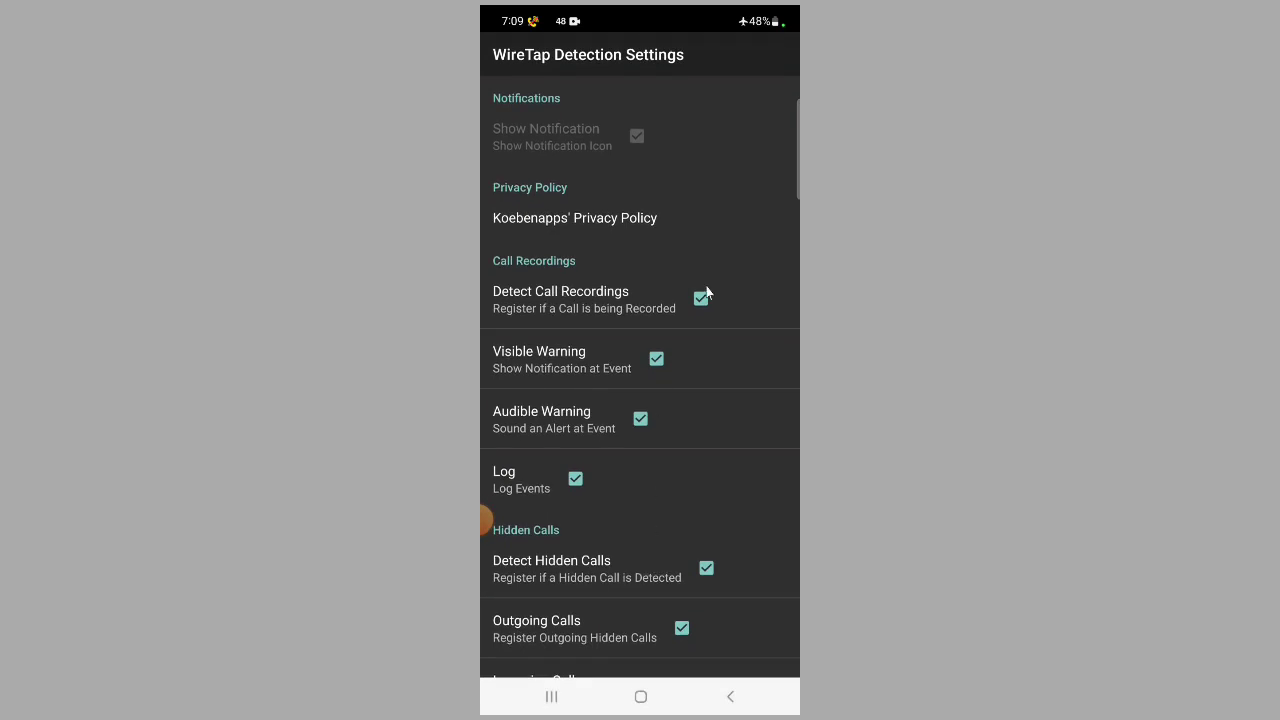
scroll(598, 443, down, 5)
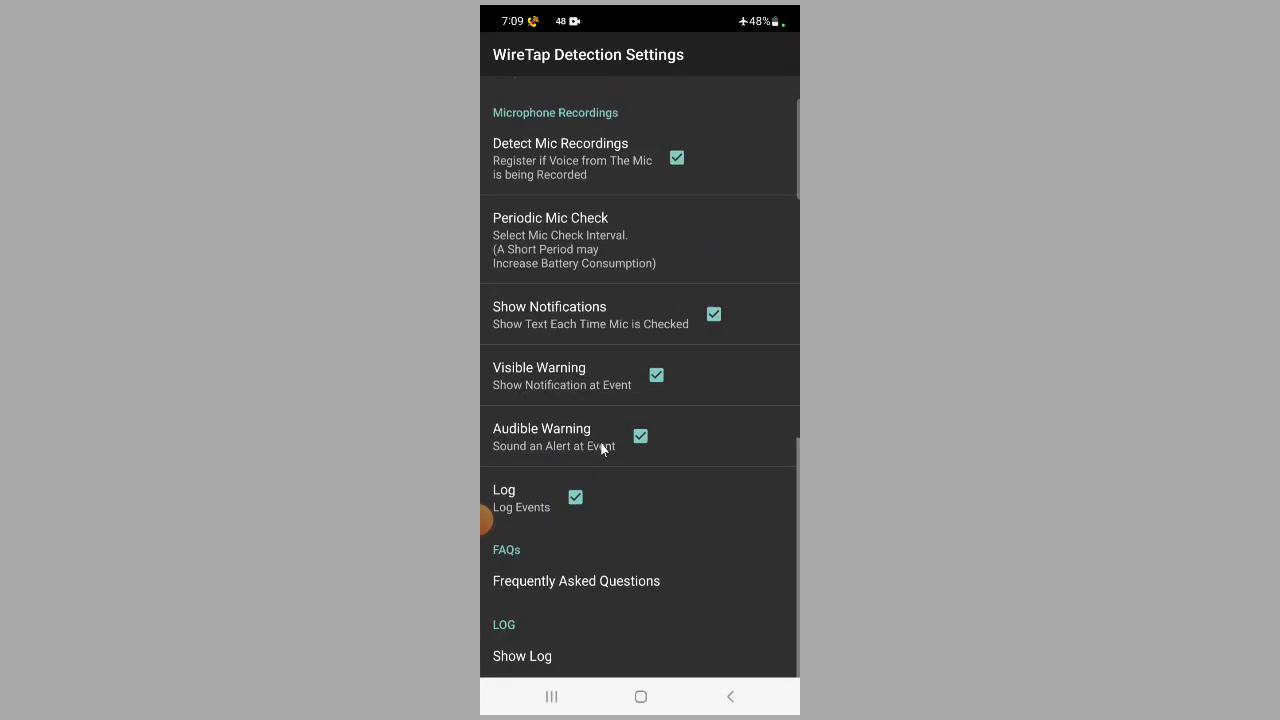
scroll(606, 439, up, 5)
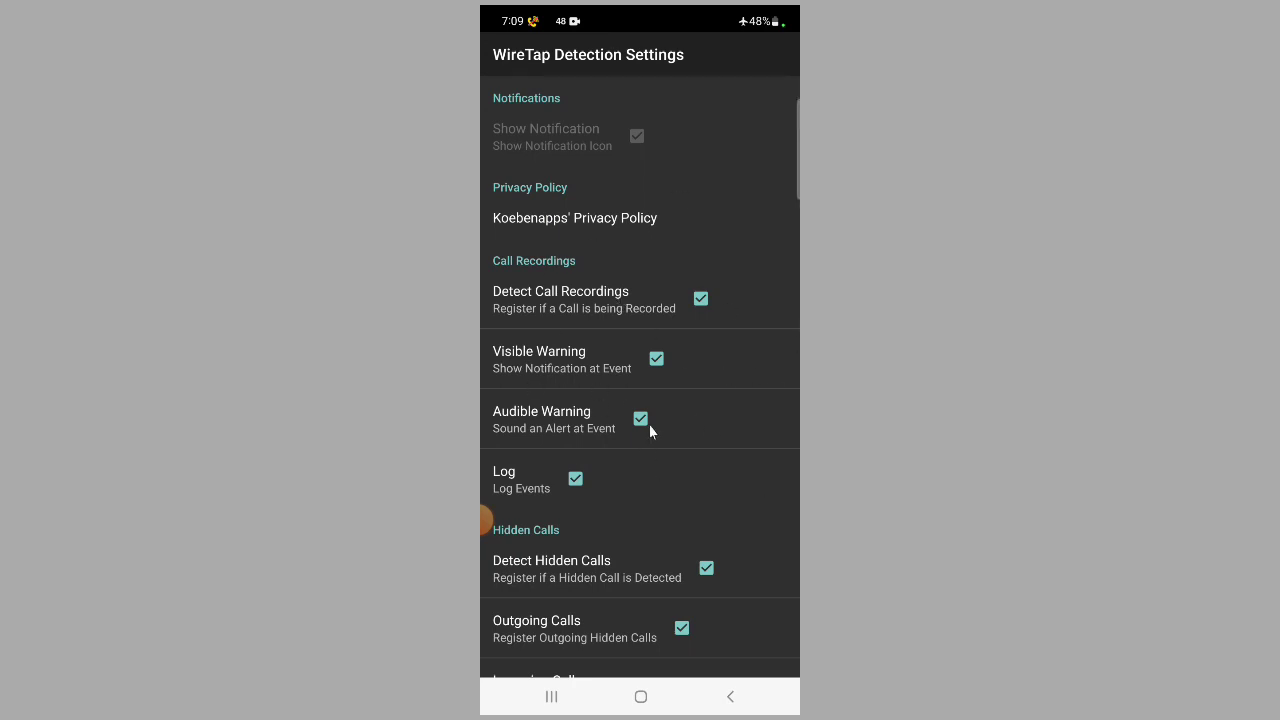
scroll(531, 369, down, 1)
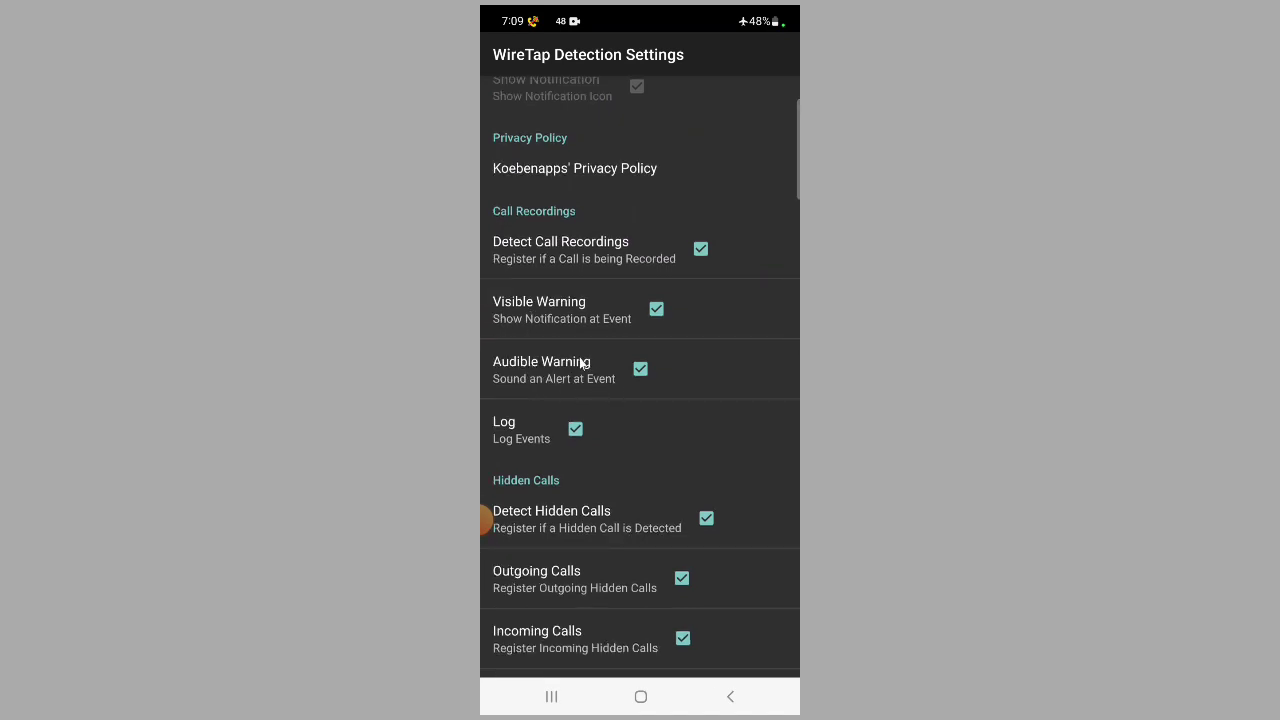
scroll(585, 365, down, 1)
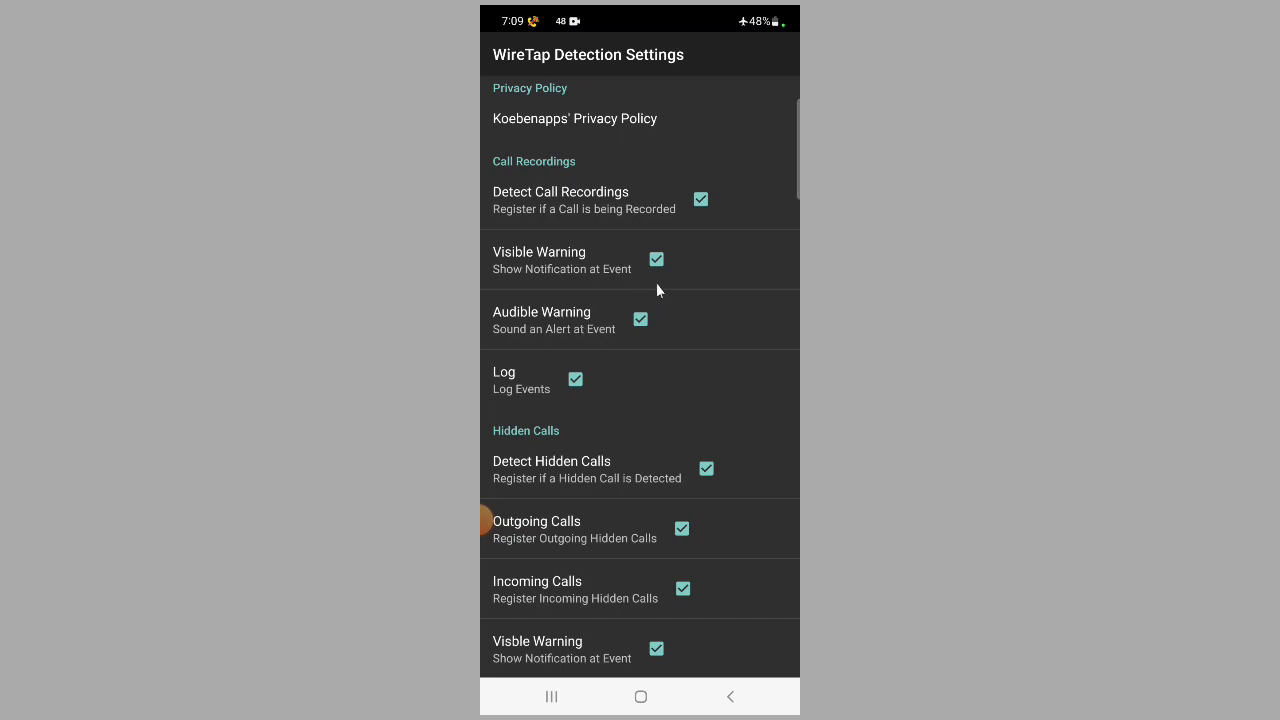
scroll(582, 377, down, 1)
scroll(570, 436, down, 1)
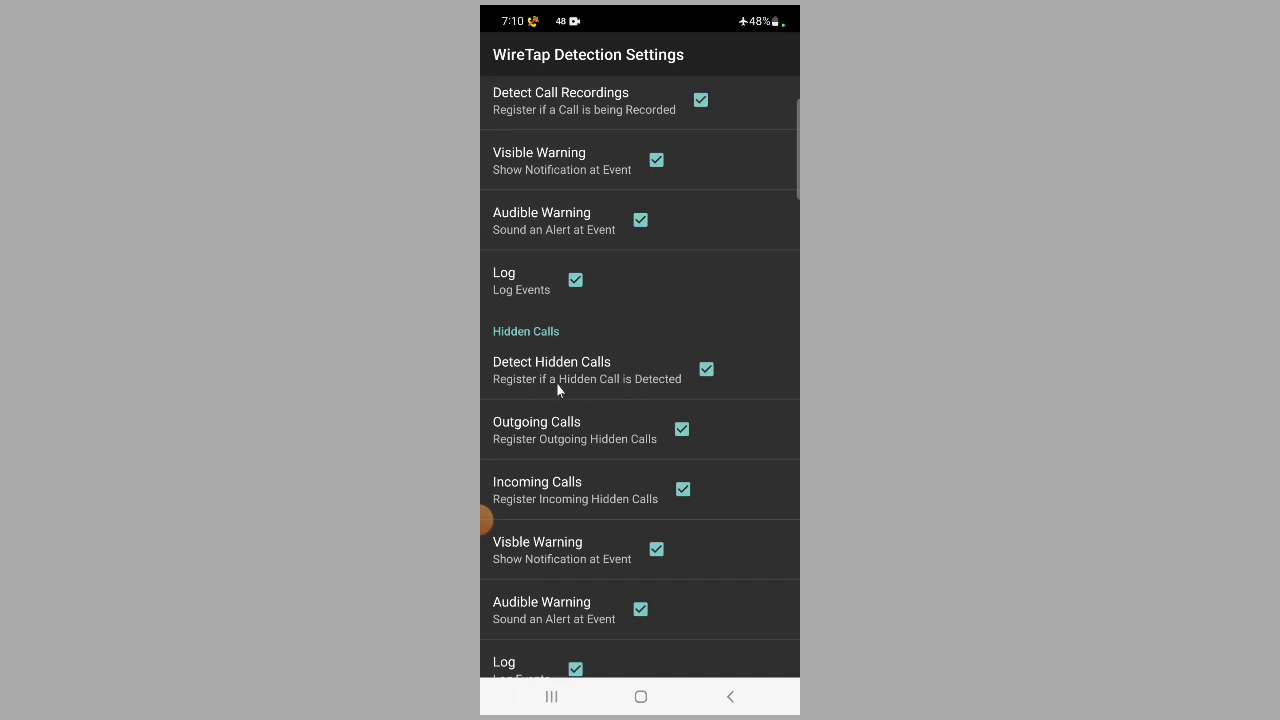
scroll(580, 400, down, 2)
scroll(600, 400, down, 1)
scroll(600, 430, down, 3)
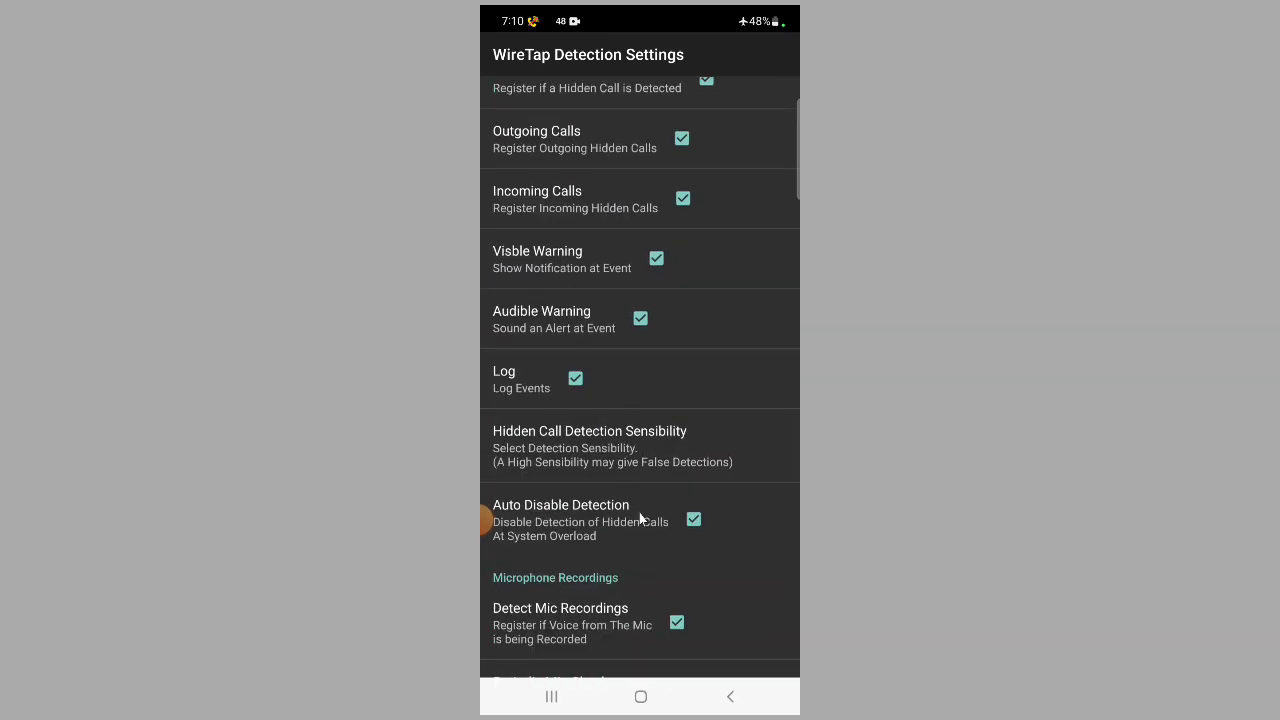
scroll(625, 479, up, 3)
scroll(621, 440, up, 1)
scroll(621, 438, down, 3)
scroll(621, 426, up, 6)
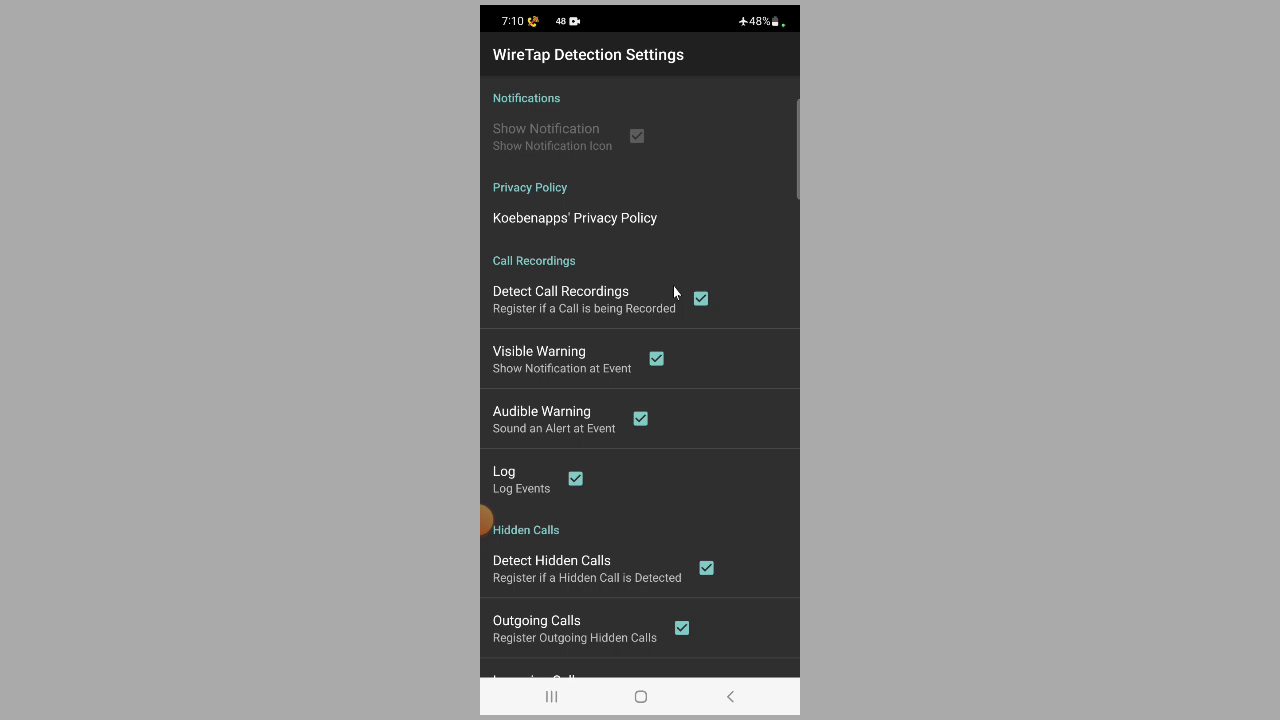
scroll(673, 286, down, 3)
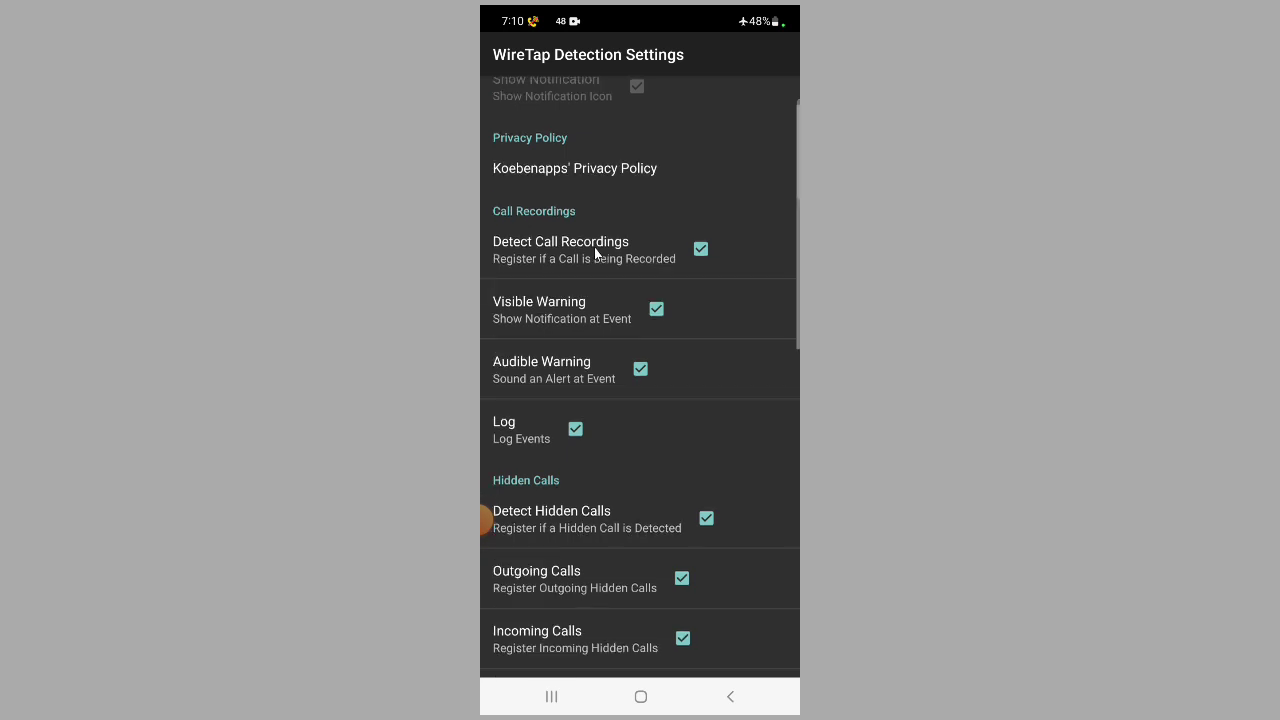
scroll(680, 350, down, 6)
scroll(615, 350, up, 5)
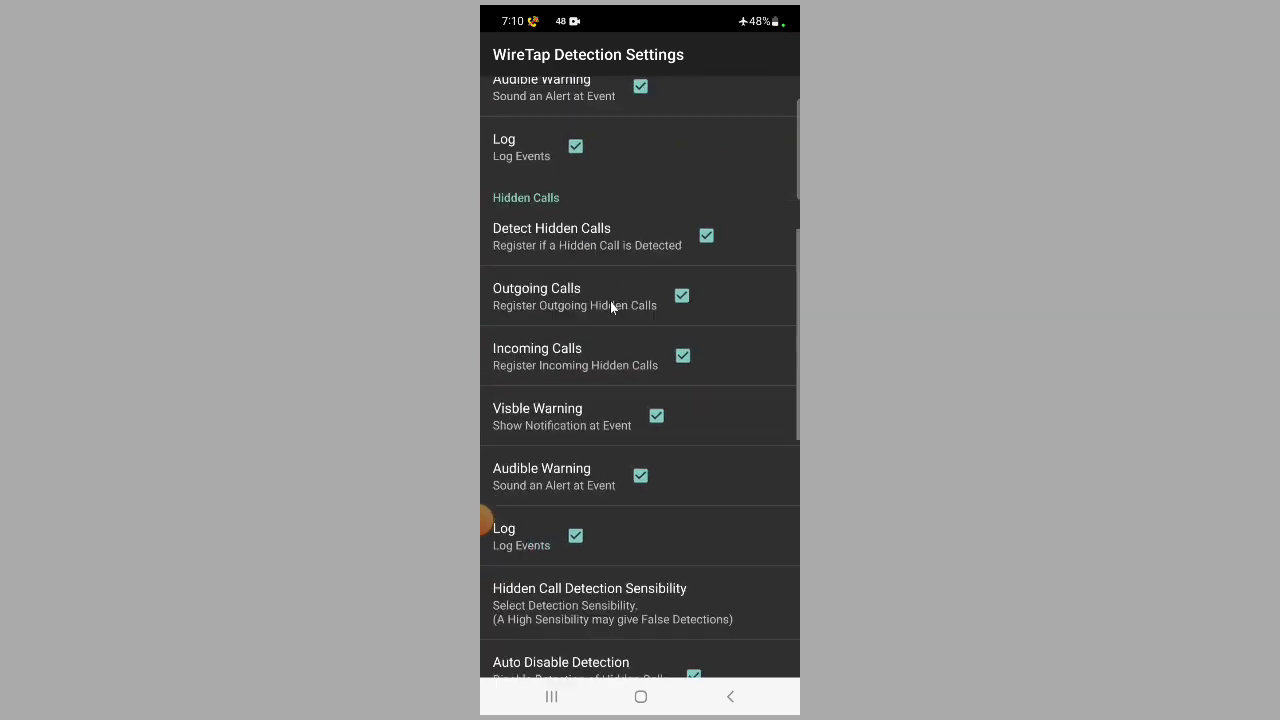
scroll(610, 320, up, 4)
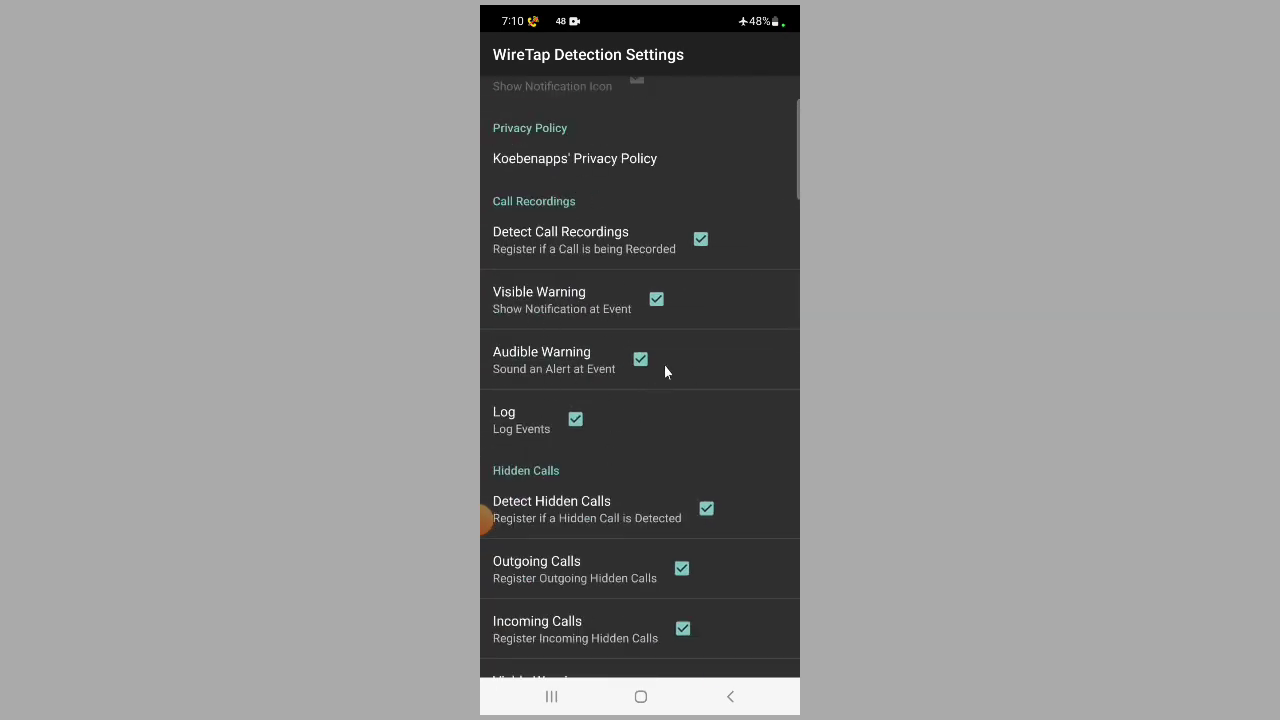